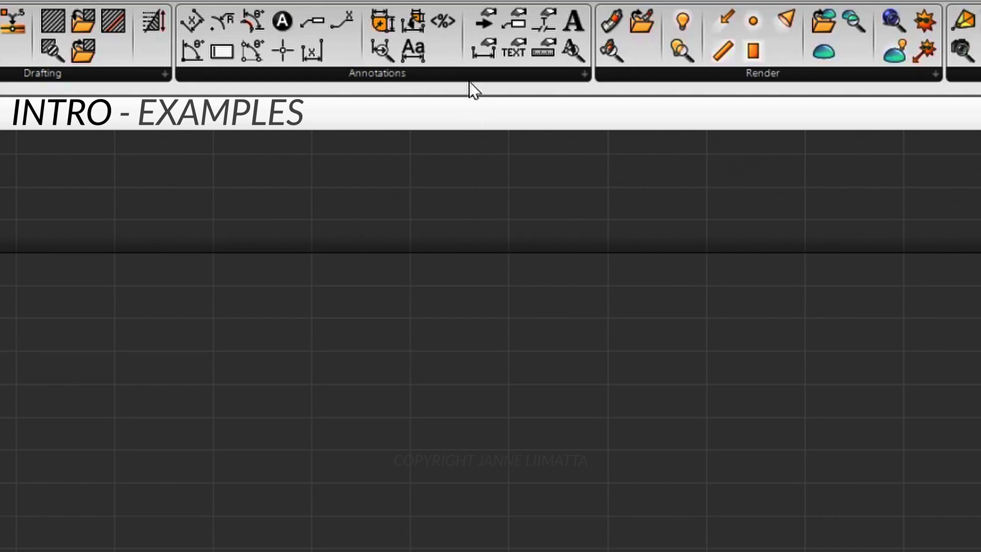
- Examine the definition's groups, the Aligned Dimension component, its preview on the slab, and the Annotation Dimension Settings component
{"action": "left_click", "coordinate": [468, 78]}
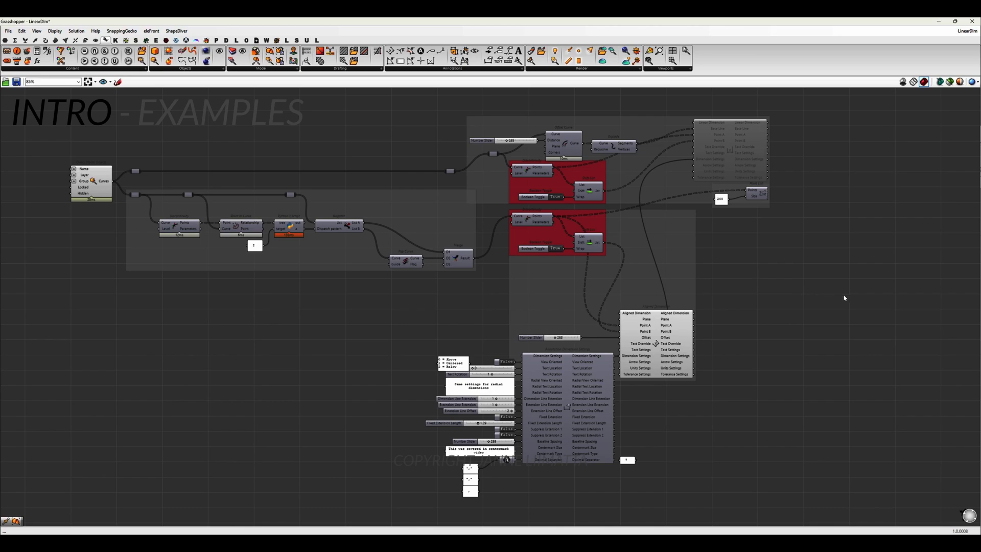
{"action": "left_click_drag", "start_coordinate": [864, 298], "coordinate": [66, 108]}
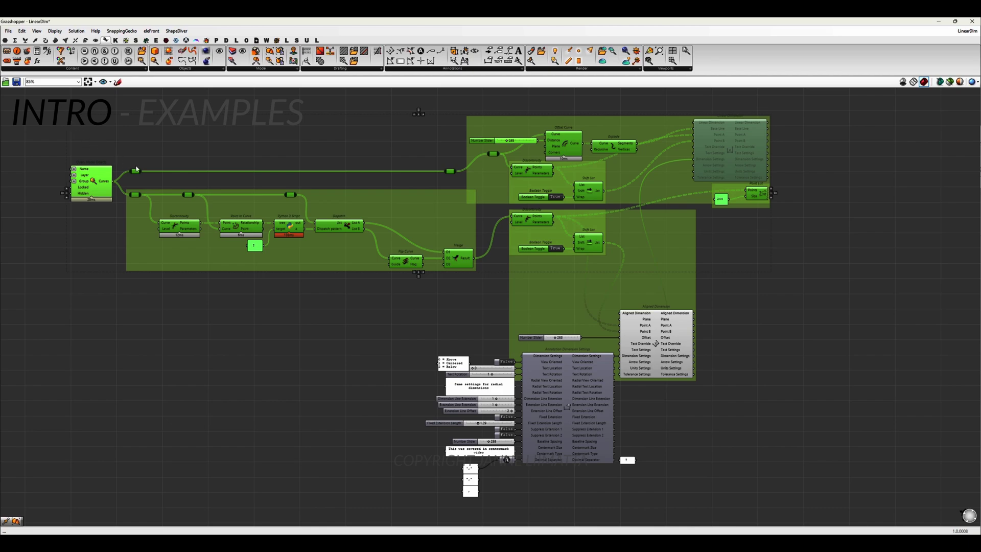
{"action": "left_click_drag", "start_coordinate": [383, 302], "coordinate": [751, 500]}
{"action": "left_click_drag", "start_coordinate": [751, 499], "coordinate": [757, 500]}
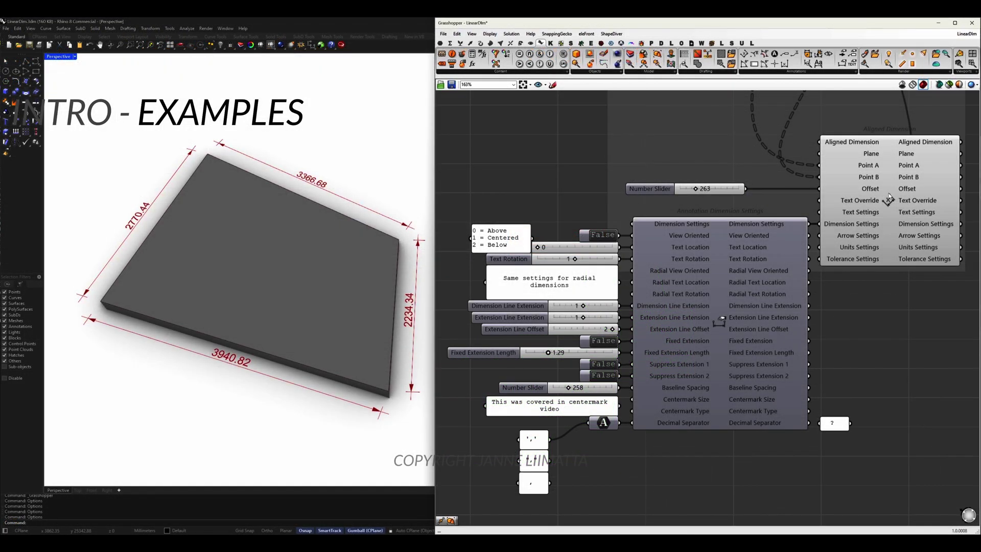
{"action": "left_click", "coordinate": [899, 205]}
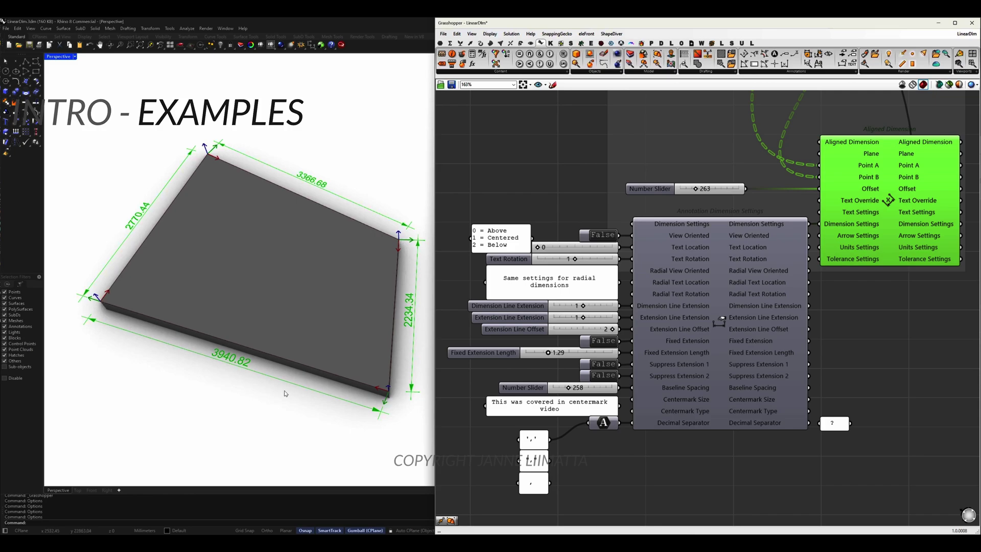
{"action": "left_click", "coordinate": [858, 302]}
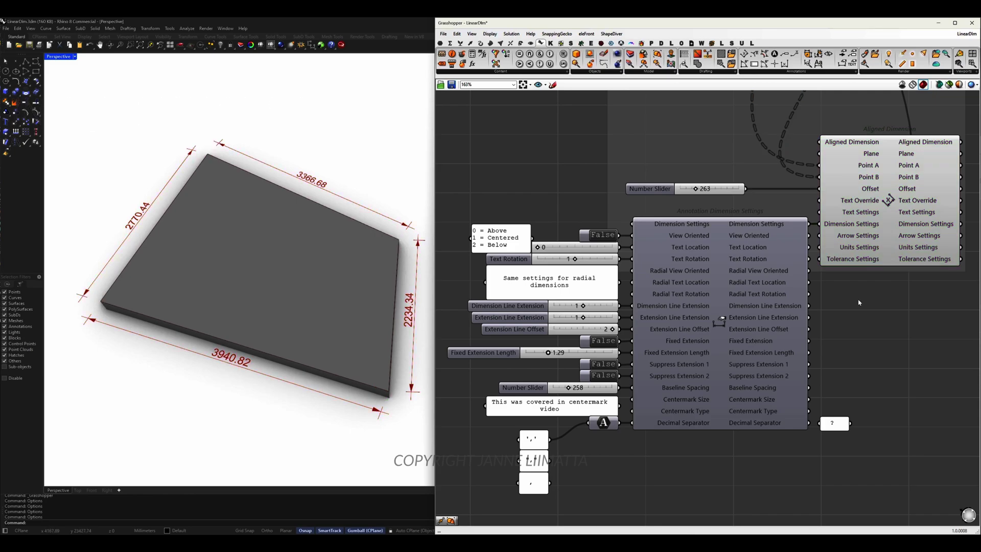
{"action": "left_click", "coordinate": [733, 298]}
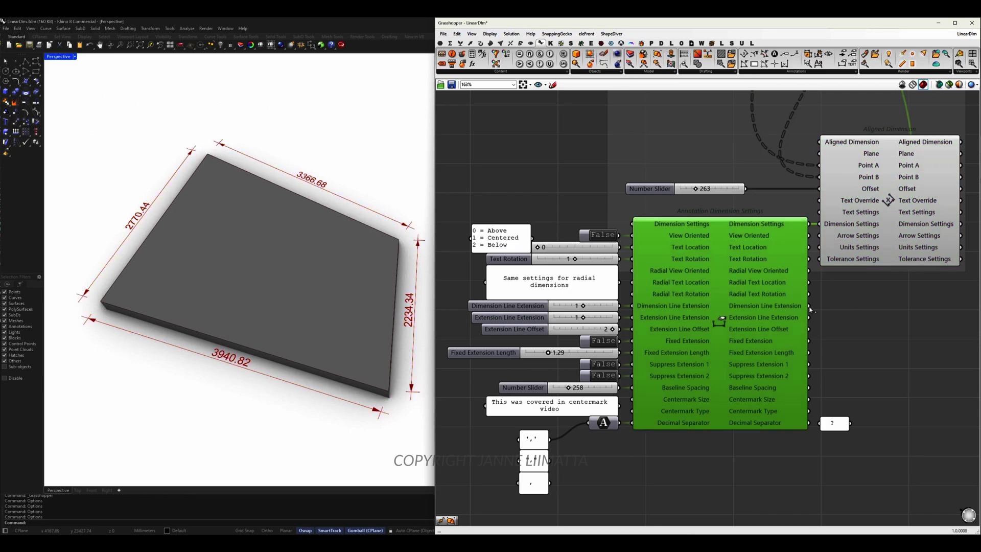
{"action": "left_click", "coordinate": [870, 313]}
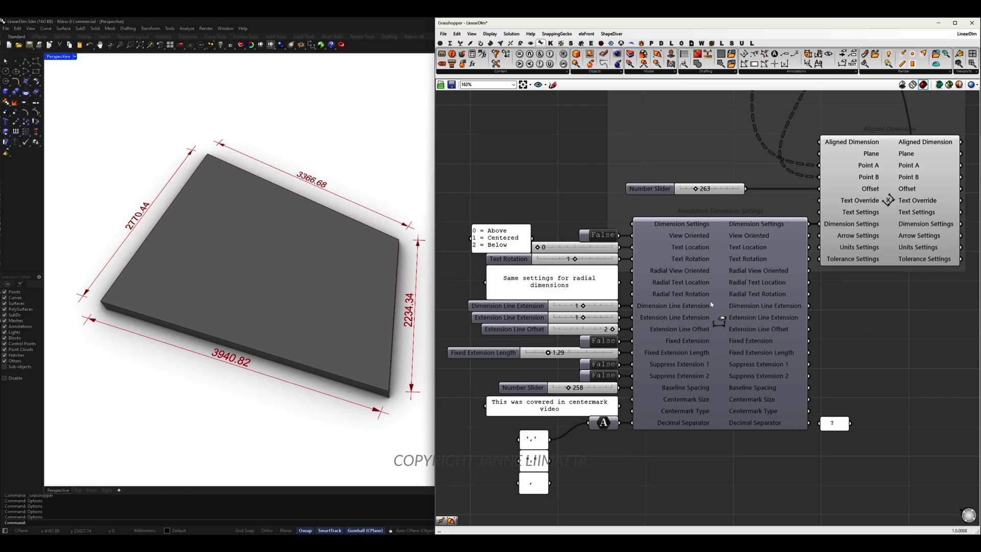
- Try the View Oriented option on the dimension text, and try the centered and below-line text locations
{"action": "double_click", "coordinate": [603, 237]}
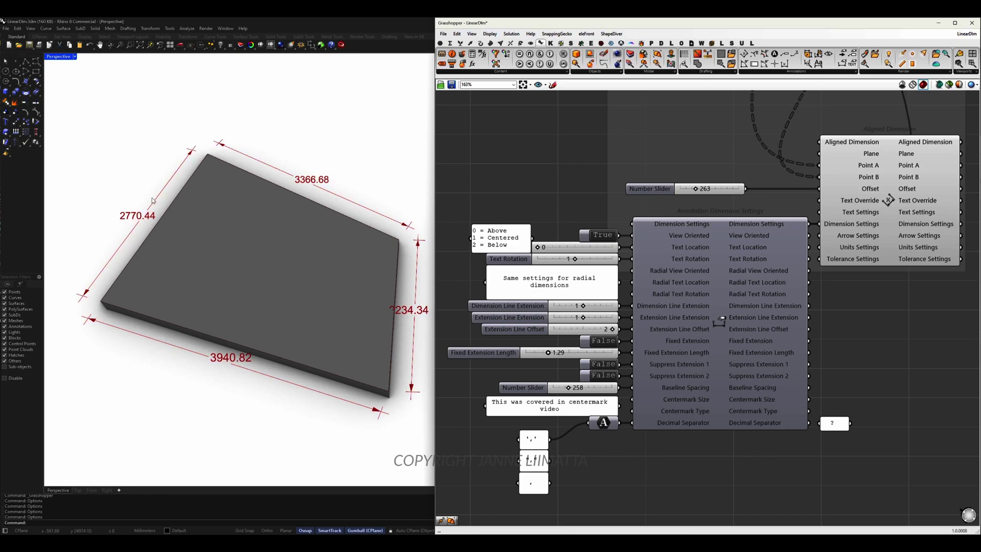
{"action": "double_click", "coordinate": [602, 236]}
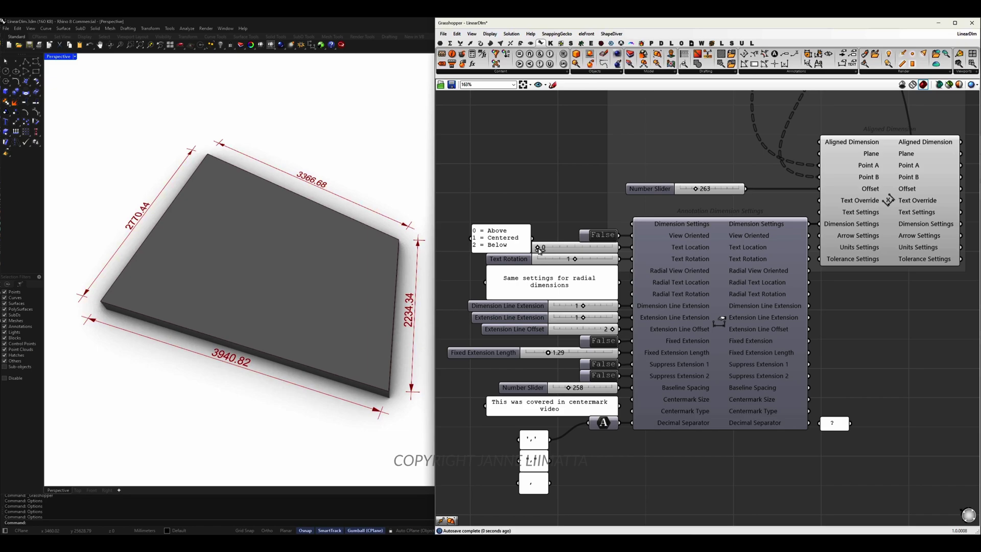
{"action": "left_click_drag", "start_coordinate": [538, 248], "coordinate": [575, 247]}
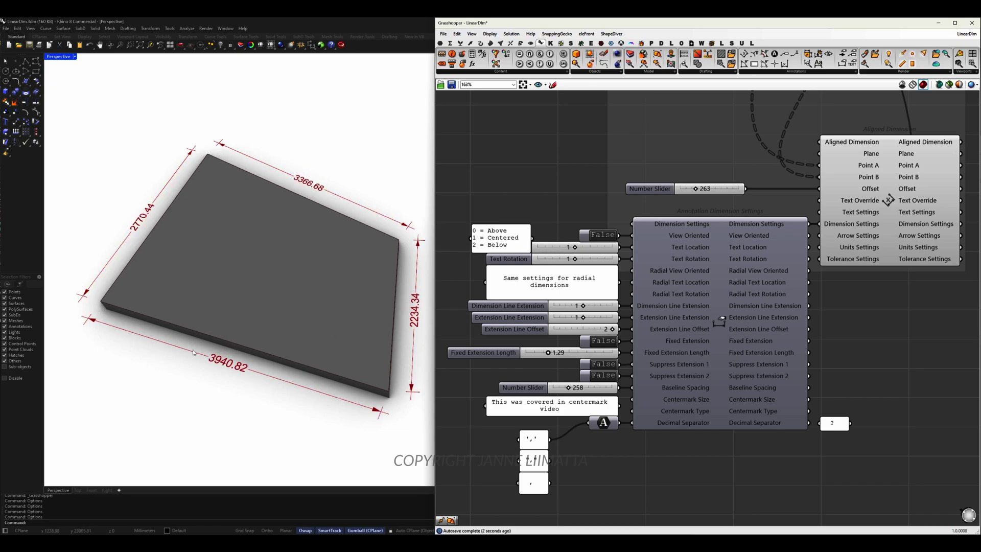
{"action": "left_click_drag", "start_coordinate": [574, 247], "coordinate": [604, 256]}
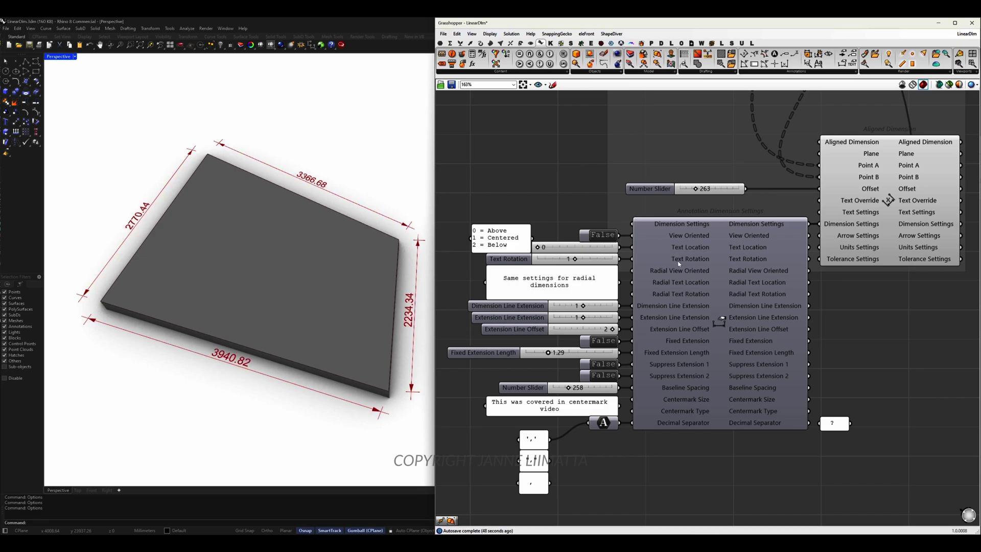
- Set the dimension Text Rotation to 0
{"action": "mouse_move", "coordinate": [679, 264]}
{"action": "left_click_drag", "start_coordinate": [575, 259], "coordinate": [540, 259]}
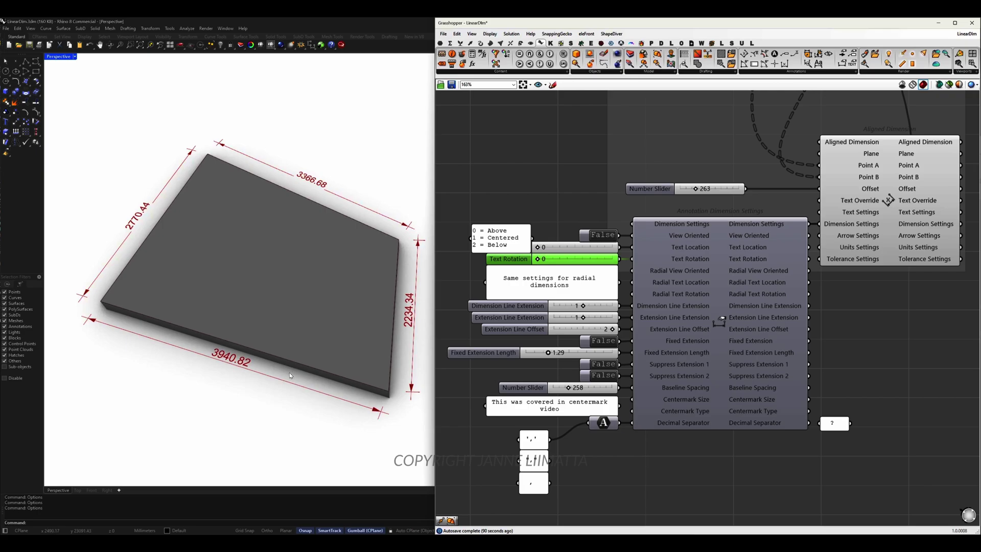
{"action": "left_click", "coordinate": [550, 284]}
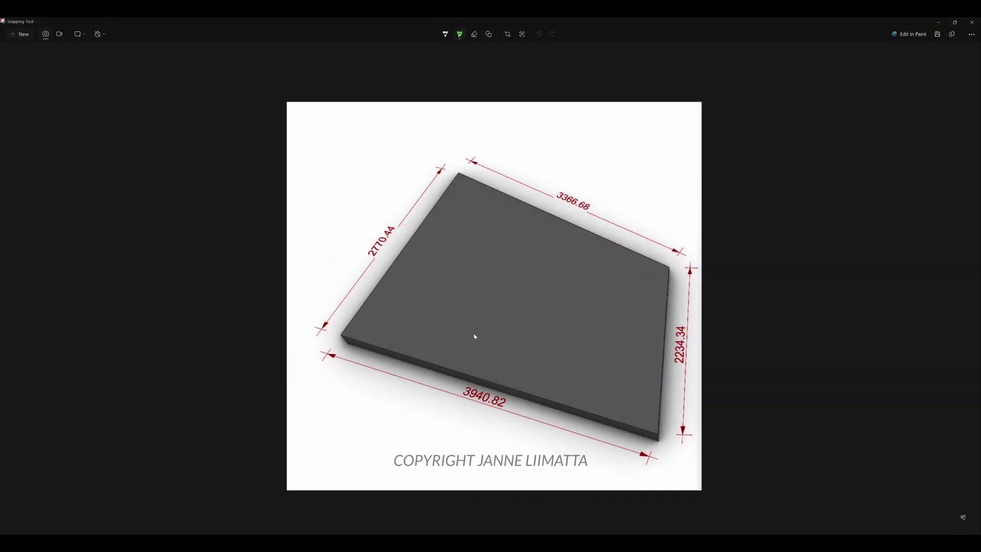
- In the Snipping Tool screenshot, highlight the slab's front dimension line and mark both ends of the dimension along the slab's left edge
{"action": "left_click_drag", "start_coordinate": [331, 357], "coordinate": [659, 462]}
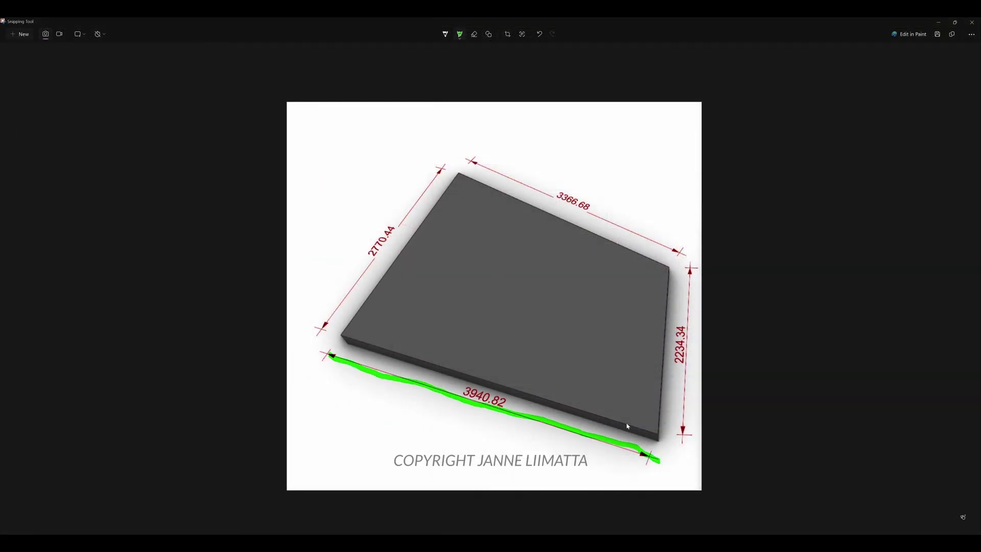
{"action": "left_click", "coordinate": [460, 35]}
{"action": "left_click", "coordinate": [451, 68]}
{"action": "left_click_drag", "start_coordinate": [313, 326], "coordinate": [331, 338]}
{"action": "left_click_drag", "start_coordinate": [432, 166], "coordinate": [452, 173]}
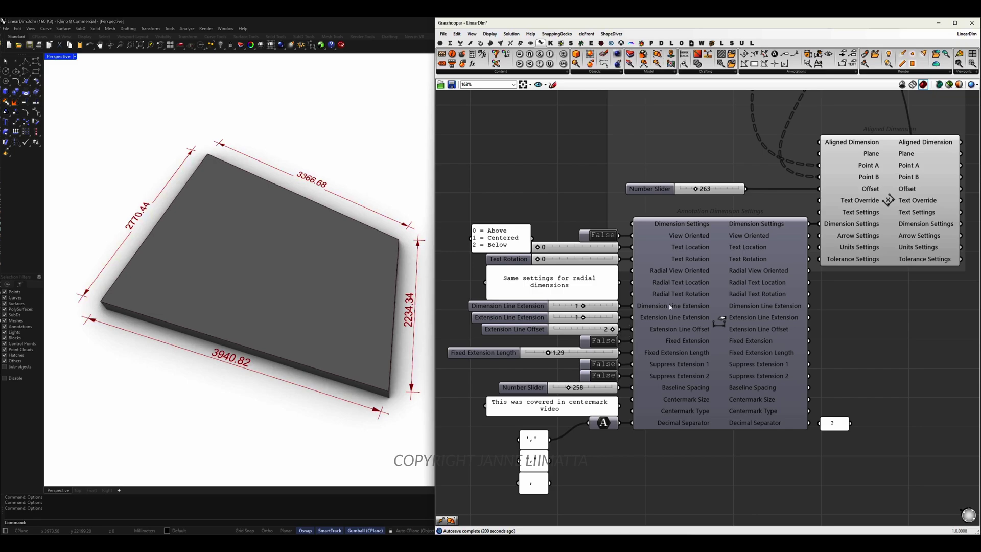
- Set the Dimension Line Extension and Extension Line Extension to 2 and the Extension Line Offset to 1
{"action": "left_click_drag", "start_coordinate": [583, 306], "coordinate": [613, 306]}
{"action": "left_click_drag", "start_coordinate": [584, 319], "coordinate": [612, 318]}
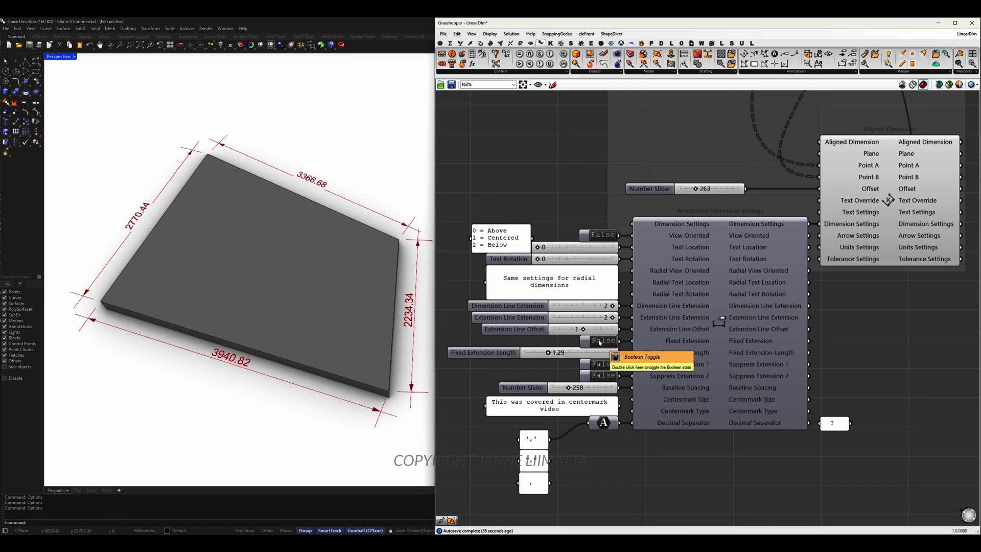
- Enable Fixed Extension with a length of 5.00, and test it with the aligned dimension offset at 625
{"action": "double_click", "coordinate": [600, 341]}
{"action": "left_click_drag", "start_coordinate": [548, 353], "coordinate": [625, 366]}
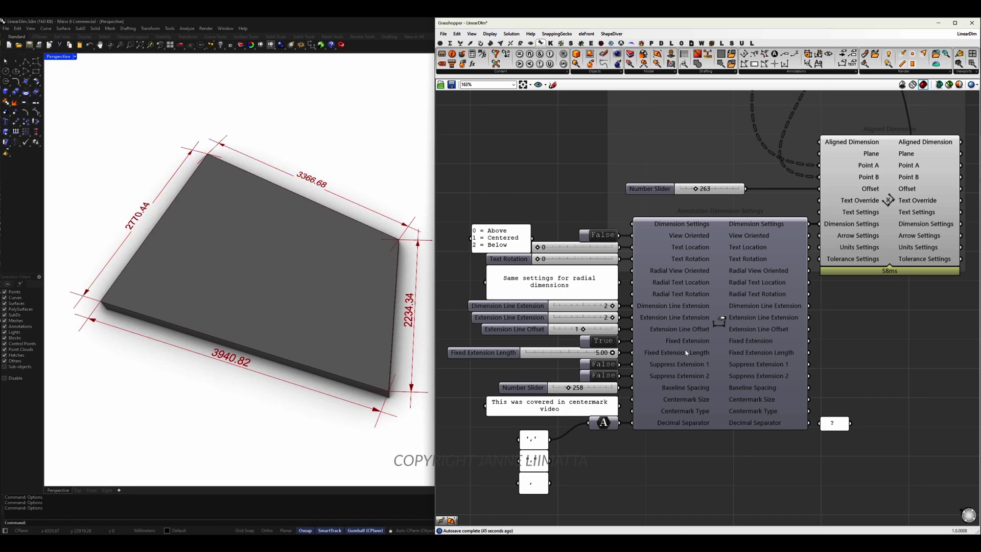
{"action": "left_click", "coordinate": [697, 189]}
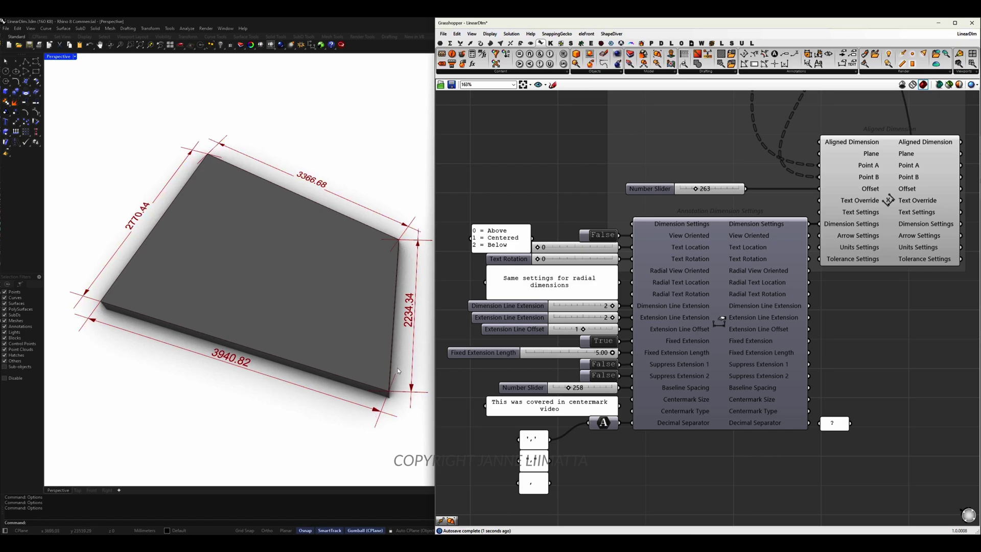
{"action": "left_click_drag", "start_coordinate": [695, 189], "coordinate": [716, 204]}
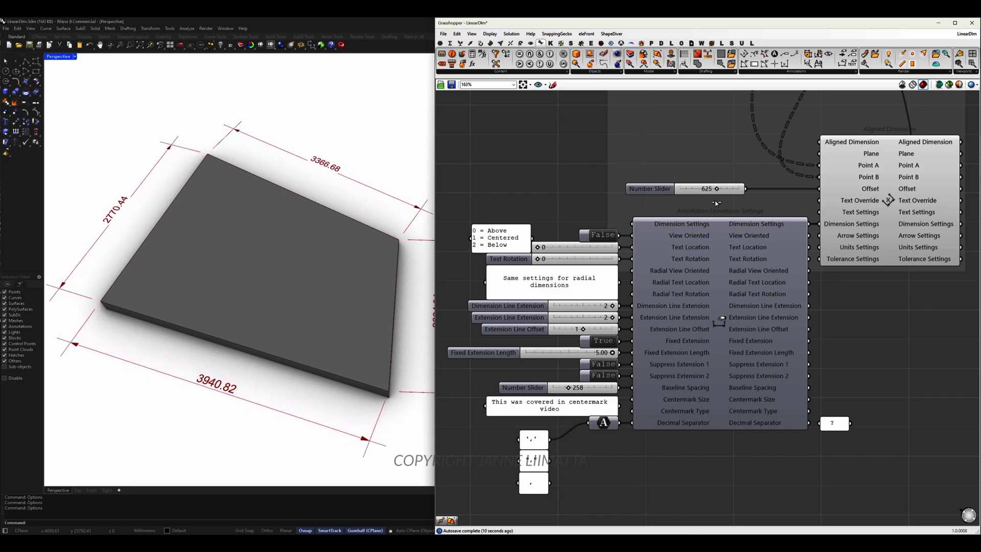
- Disable Fixed Extension and set the aligned dimension offset to 361
{"action": "double_click", "coordinate": [610, 343]}
{"action": "left_click_drag", "start_coordinate": [716, 189], "coordinate": [692, 218]}
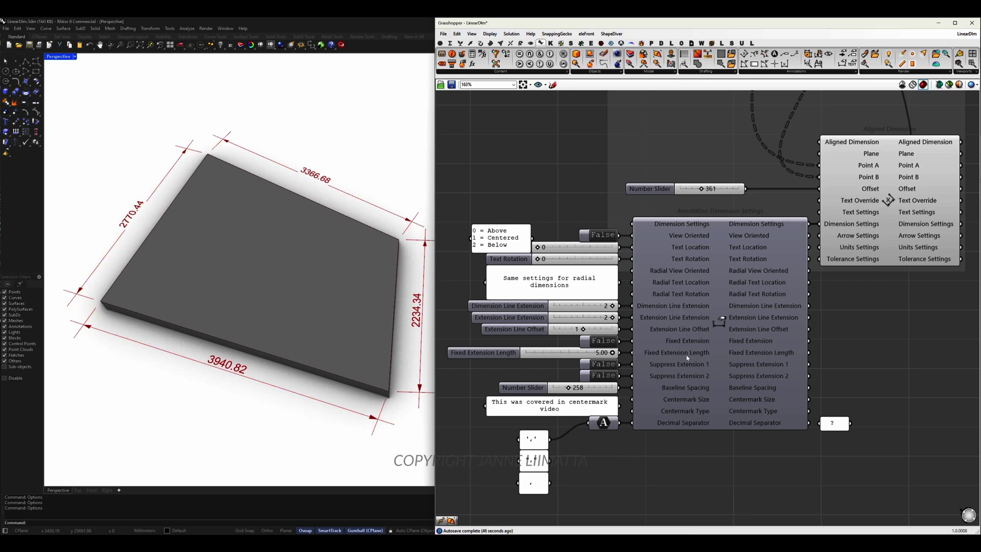
- Try suppressing both extension lines with Suppress Extension 1 and 2, and restore them
{"action": "double_click", "coordinate": [602, 366]}
{"action": "double_click", "coordinate": [604, 378]}
{"action": "double_click", "coordinate": [605, 377]}
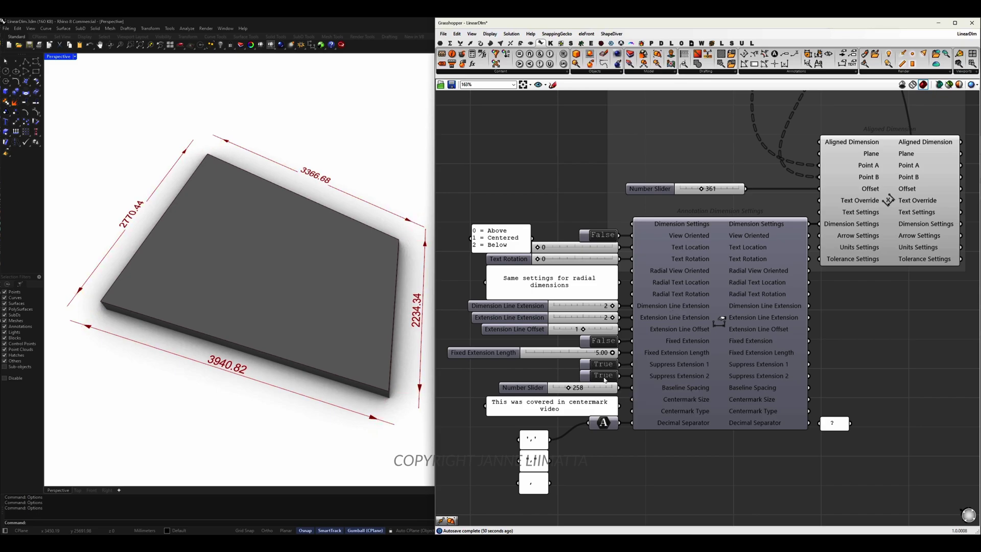
{"action": "double_click", "coordinate": [603, 363]}
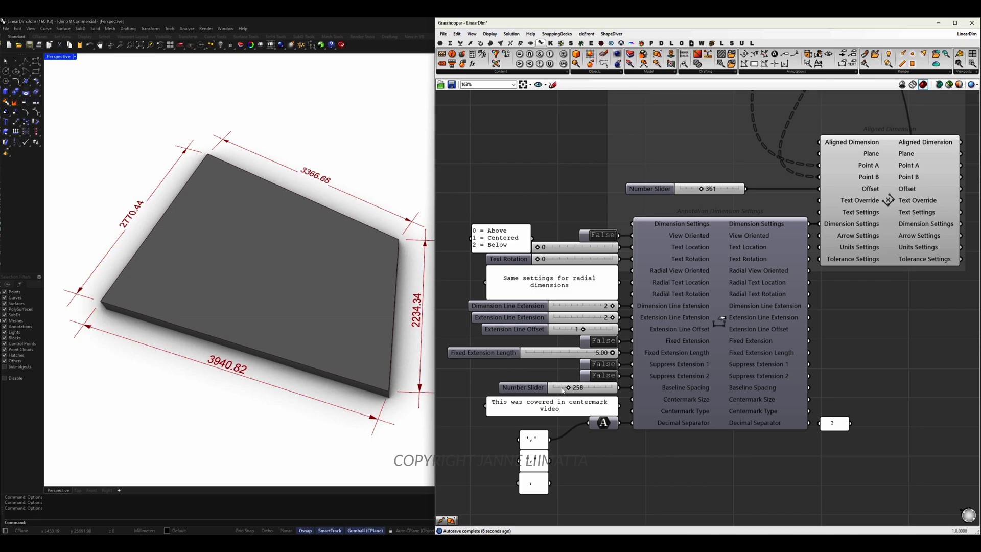
- Set the Baseline Spacing to 178
{"action": "left_click_drag", "start_coordinate": [568, 392], "coordinate": [565, 394]}
{"action": "left_click_drag", "start_coordinate": [563, 389], "coordinate": [572, 393]}
{"action": "left_click_drag", "start_coordinate": [595, 394], "coordinate": [567, 396]}
- Try the middle separator panel, and wire the lowest panel into both the text parameter and the Decimal Separator input
{"action": "left_click_drag", "start_coordinate": [549, 459], "coordinate": [596, 432]}
{"action": "left_click_drag", "start_coordinate": [549, 482], "coordinate": [591, 423], "text": "shift"}
{"action": "left_click_drag", "start_coordinate": [553, 489], "coordinate": [551, 483]}
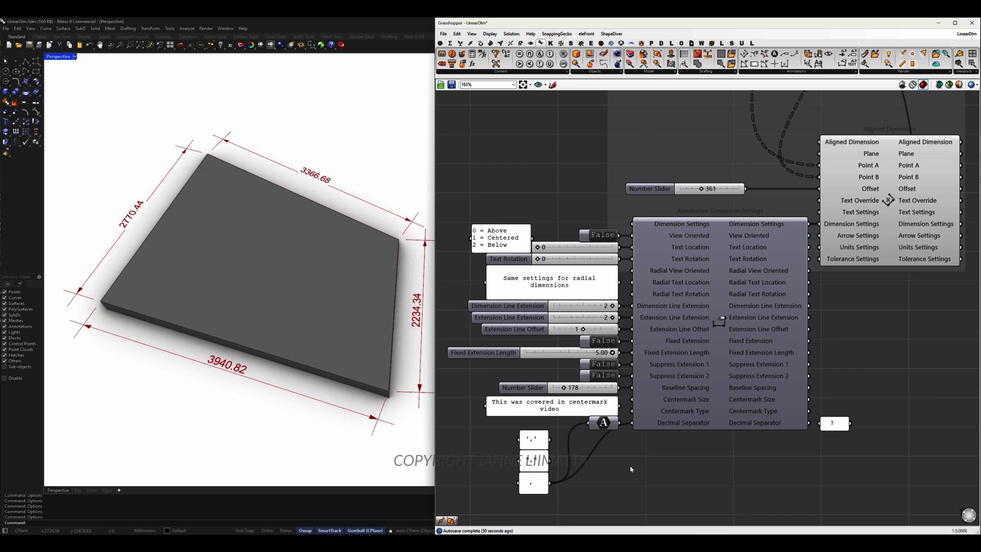
- In Rhino, change the Millimeter Large annotation style's decimal separator to Comma and apply it
{"action": "right_click", "coordinate": [303, 435]}
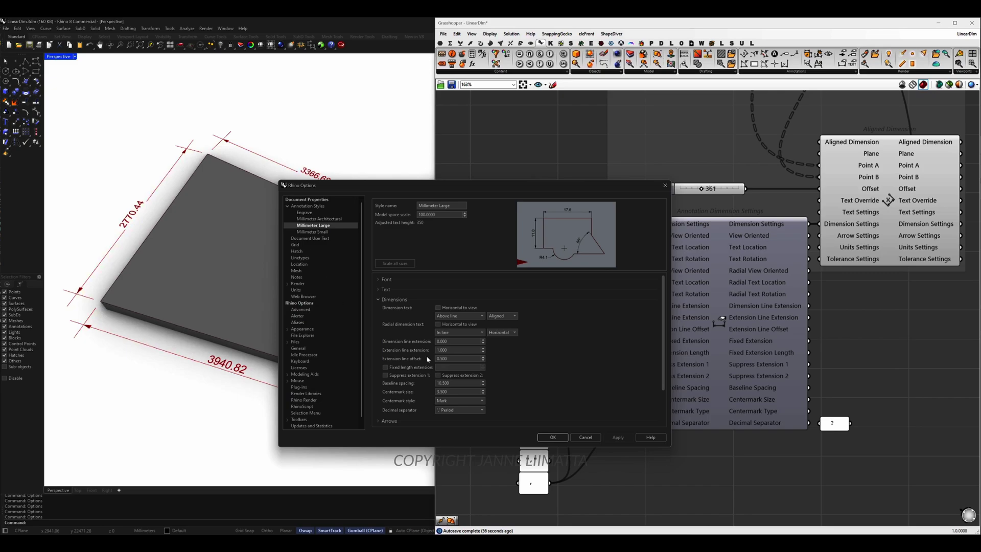
{"action": "left_click", "coordinate": [471, 412]}
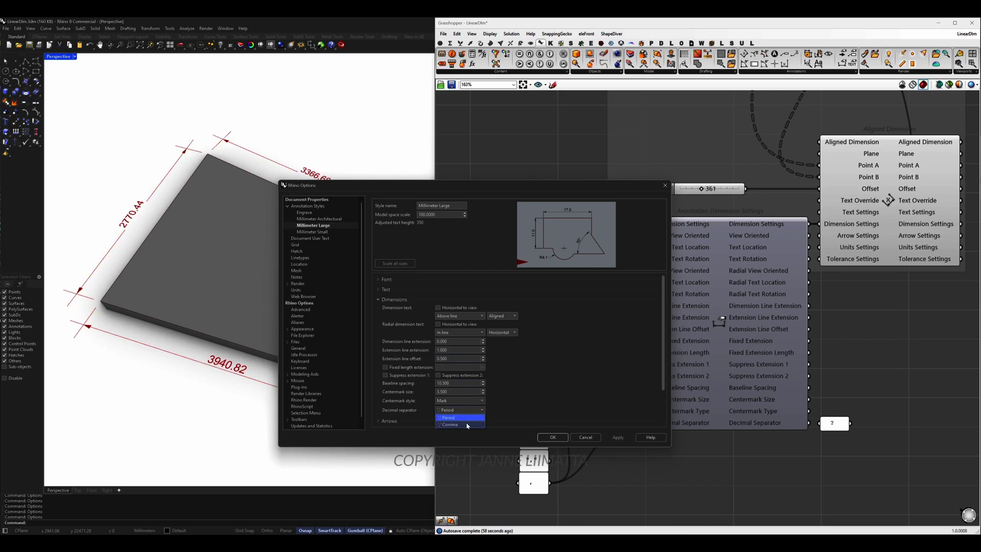
{"action": "left_click", "coordinate": [466, 426]}
{"action": "left_click", "coordinate": [621, 437]}
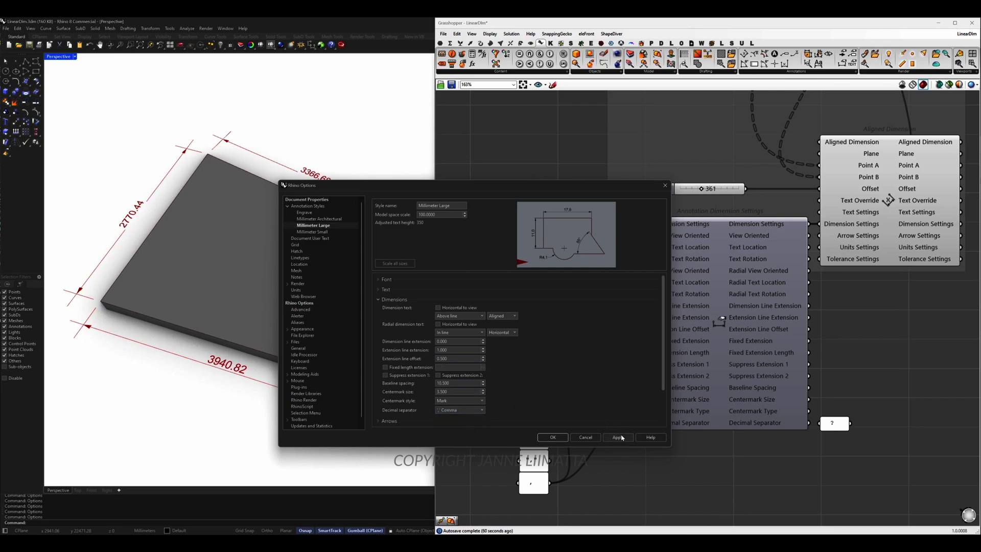
{"action": "left_click", "coordinate": [554, 438]}
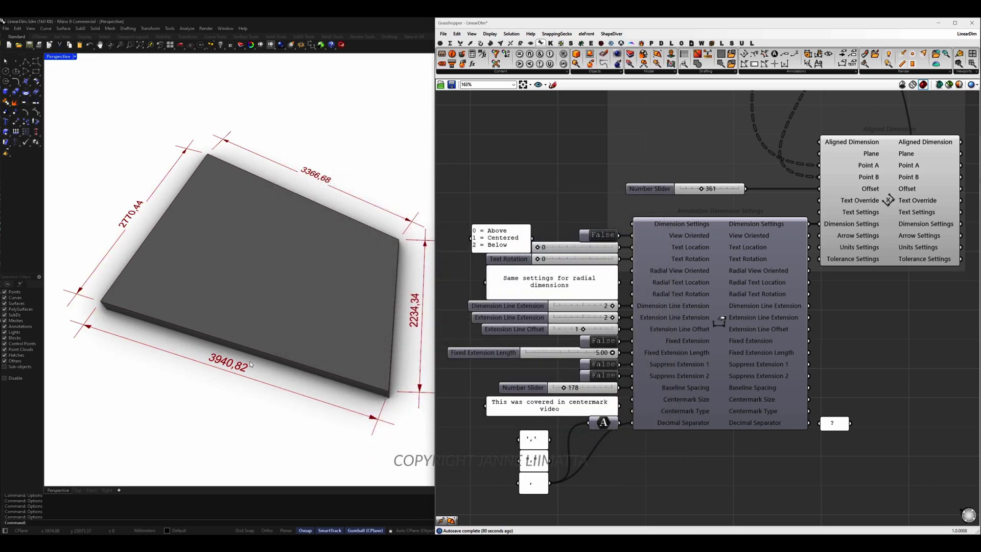